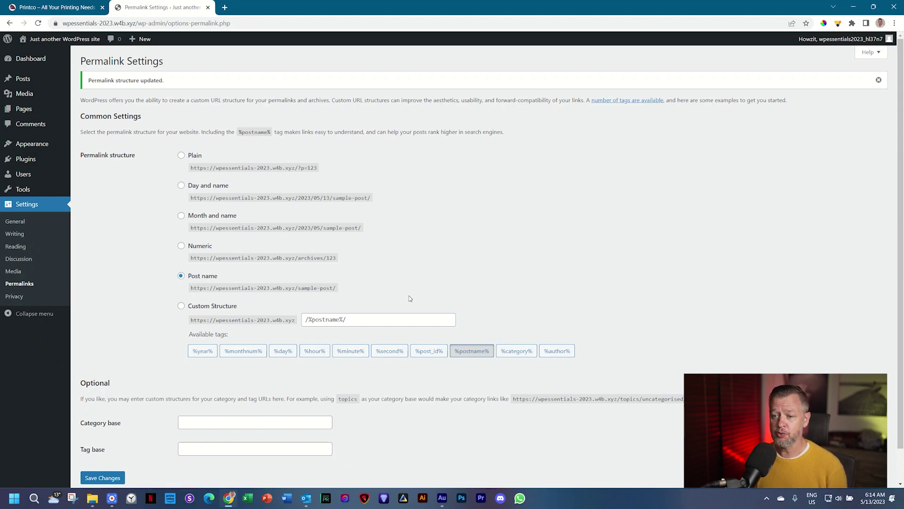
Step: View the site's front end from the Permalink Settings page and return to the admin dashboard
mouse_move(50, 42)
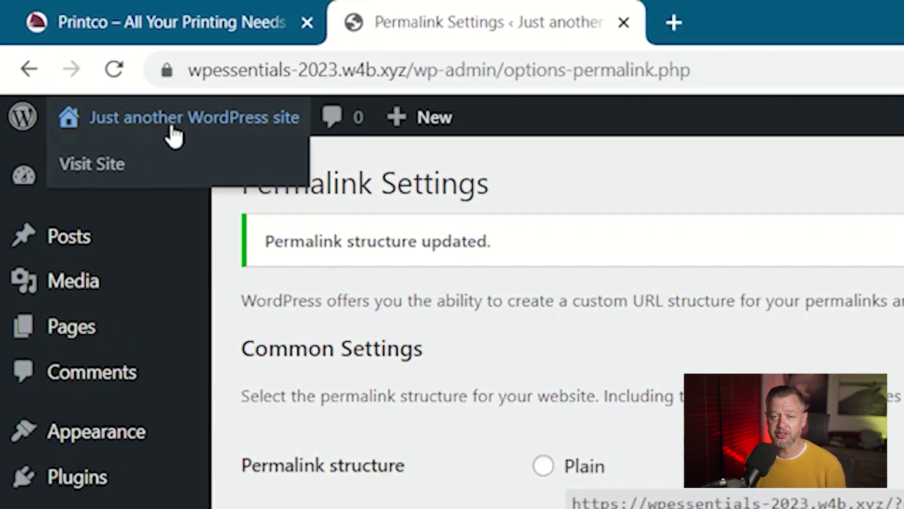
left_click(168, 126)
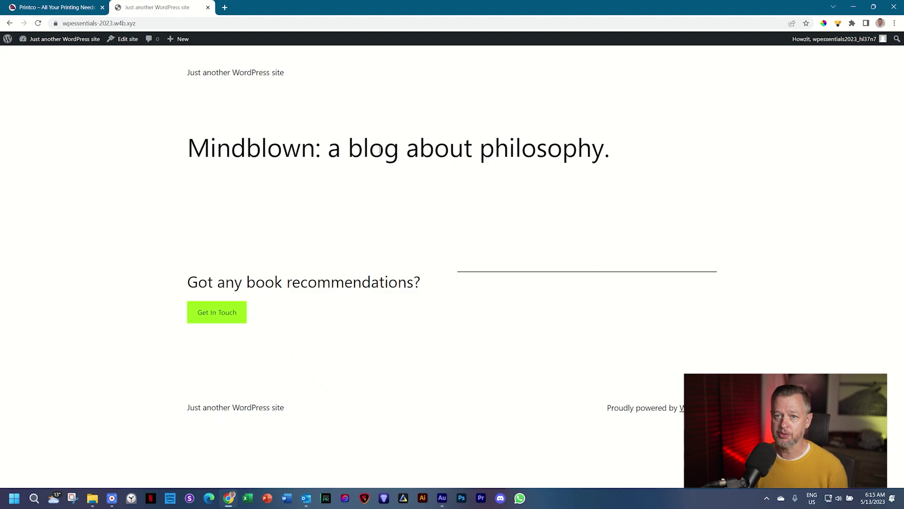
mouse_move(76, 40)
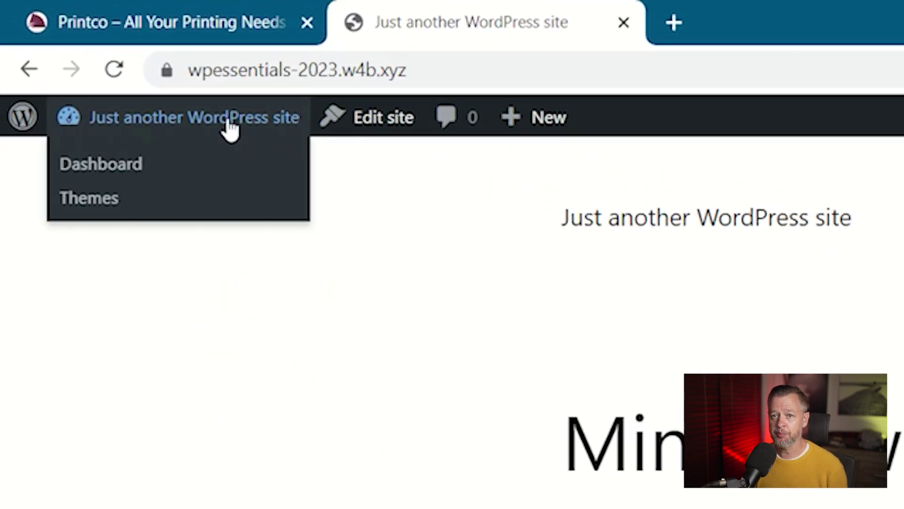
left_click(230, 130)
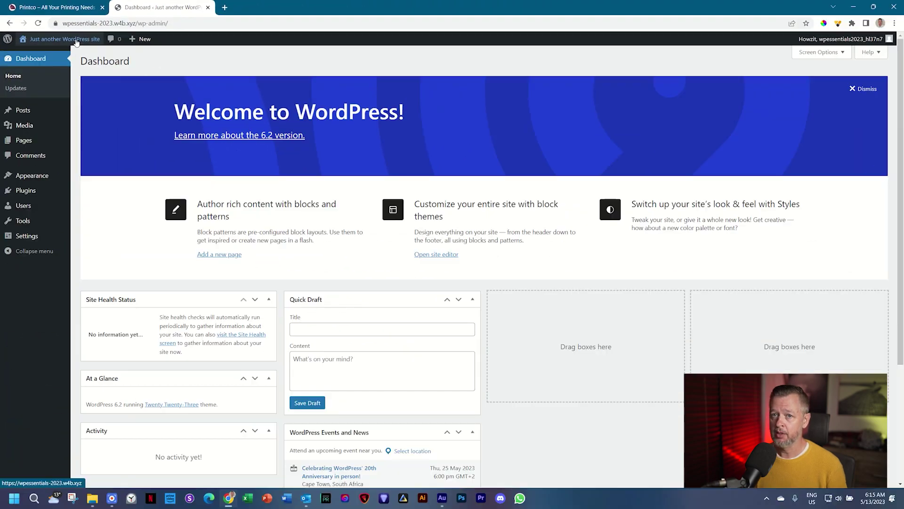
left_click(230, 129)
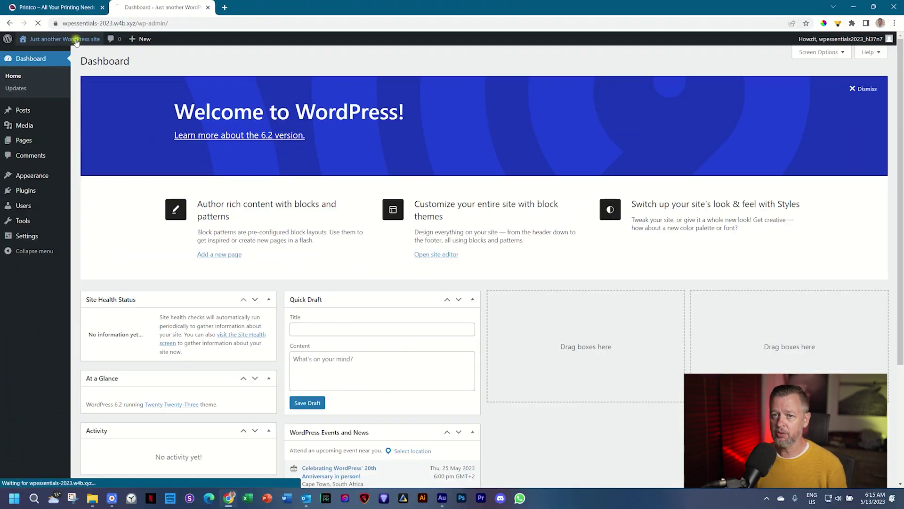
left_click(75, 40)
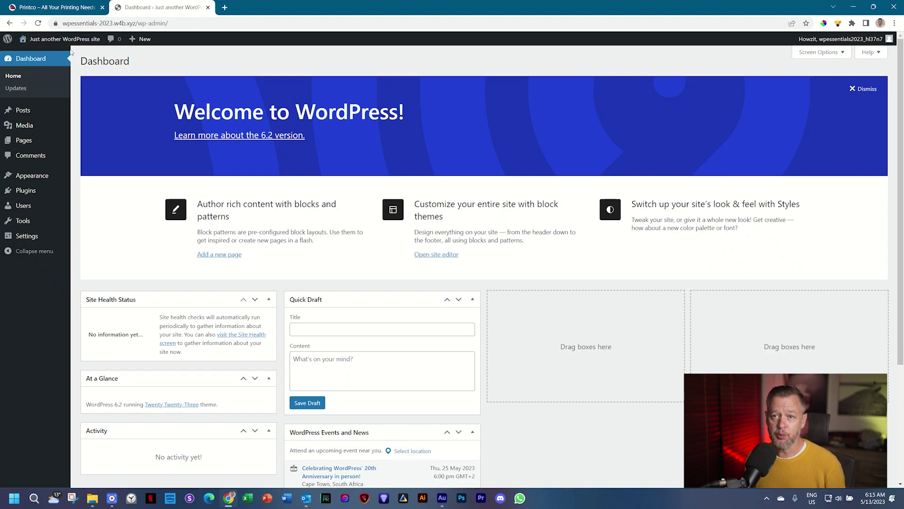
Step: Visit the front end from the dashboard once more and come back to the dashboard
mouse_move(68, 41)
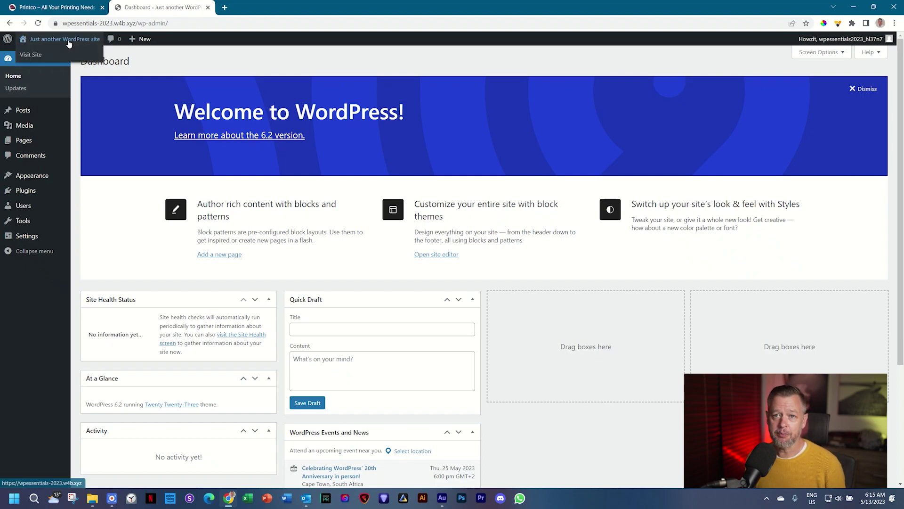
left_click(41, 56)
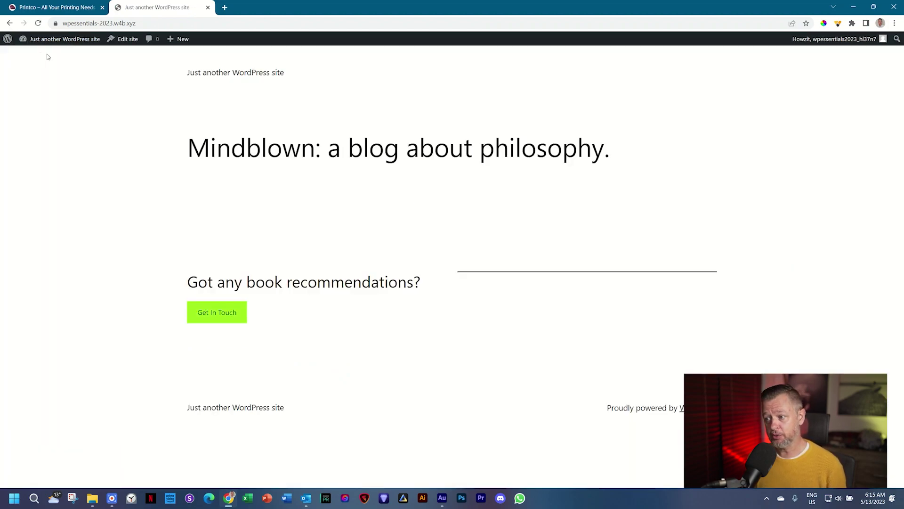
mouse_move(49, 45)
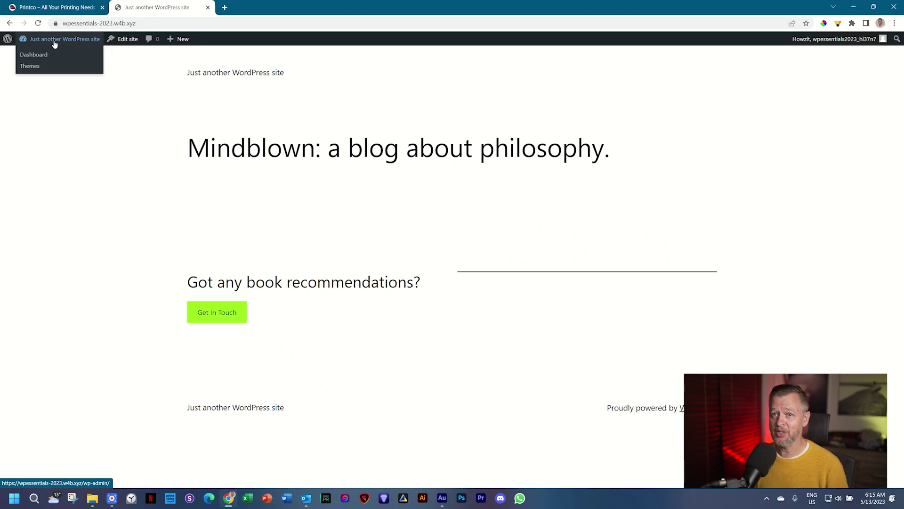
left_click(55, 40)
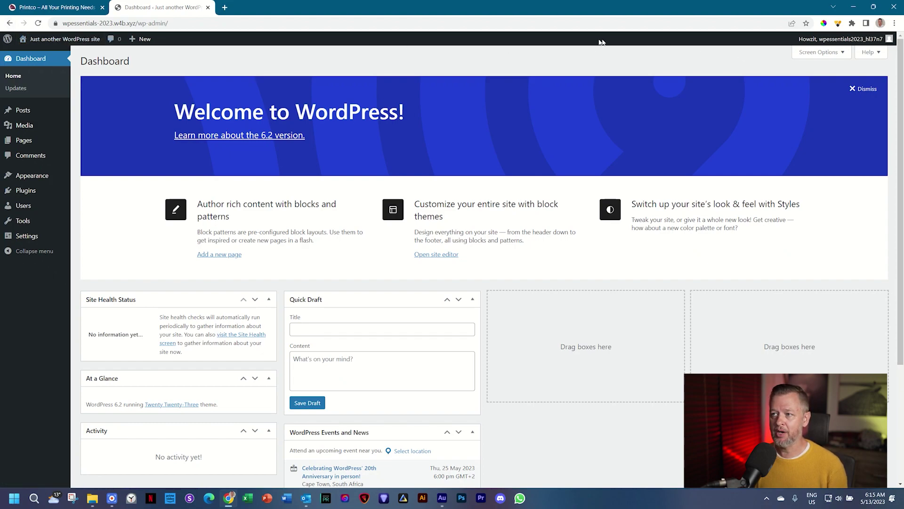
Step: Try opening the site's front end in a separate browser tab beside the dashboard, and close that tab again
mouse_move(90, 42)
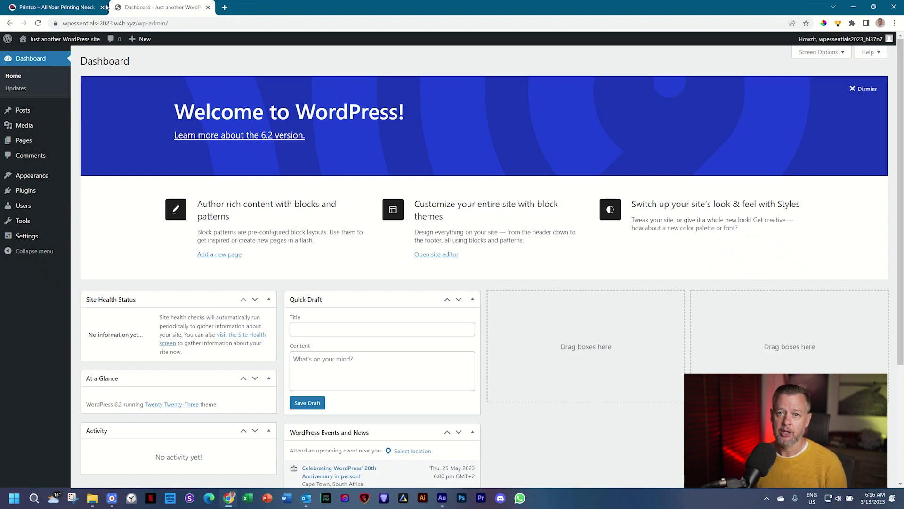
mouse_move(48, 41)
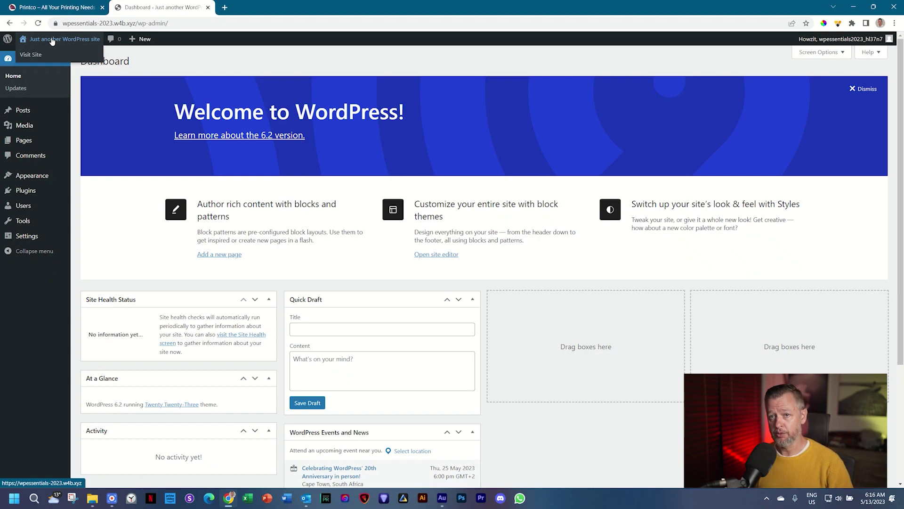
left_click_drag(52, 41, 243, 7)
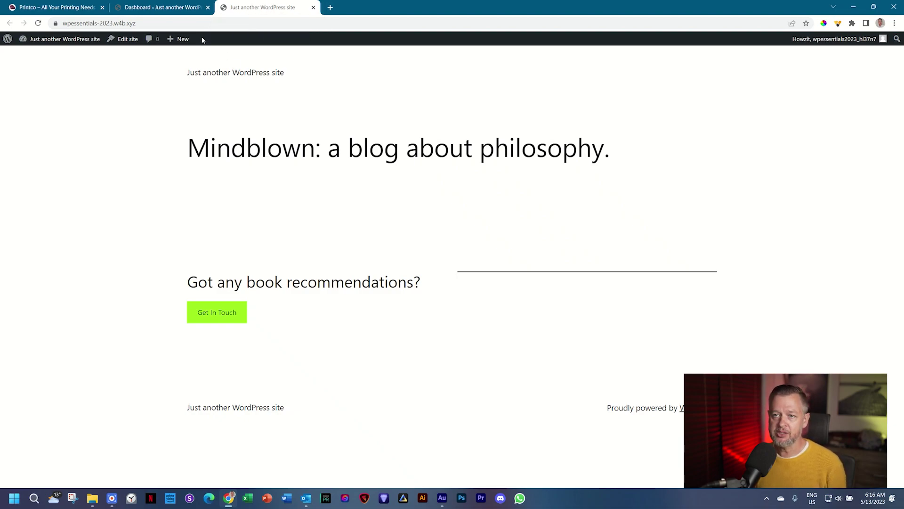
left_click(191, 10)
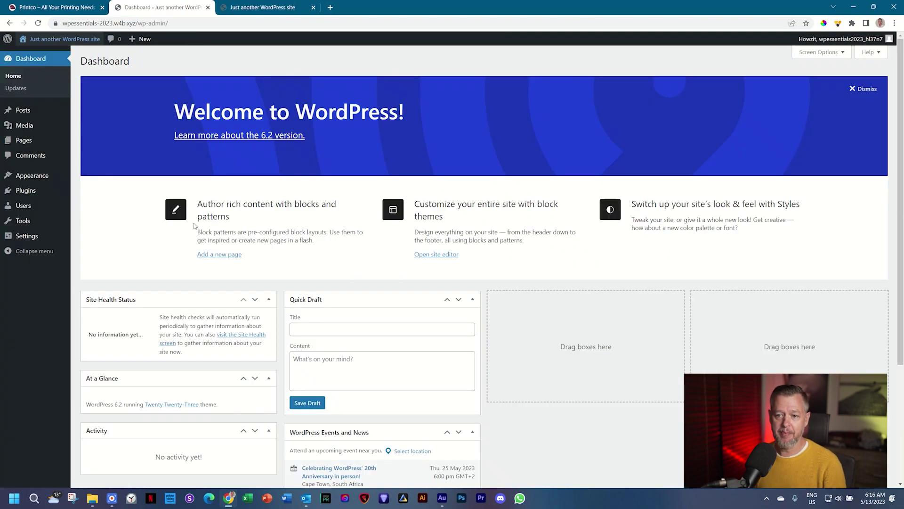
left_click(277, 8)
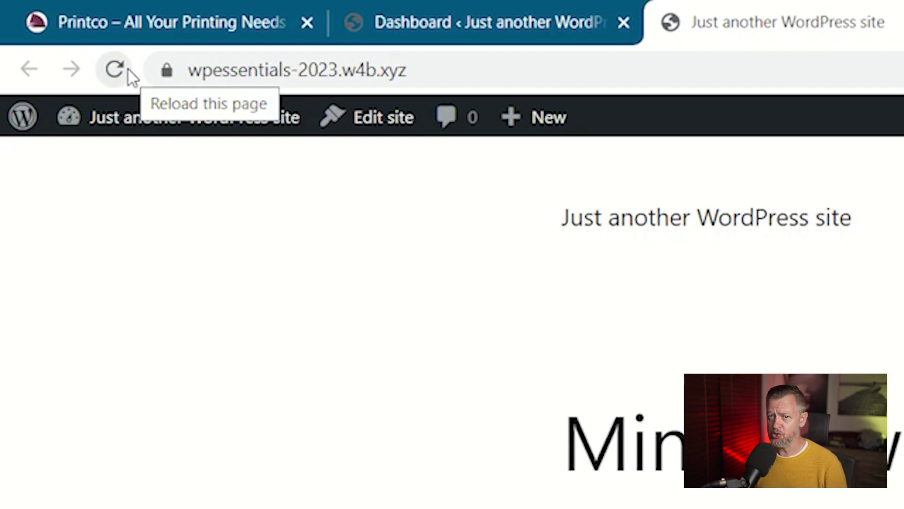
left_click(127, 70)
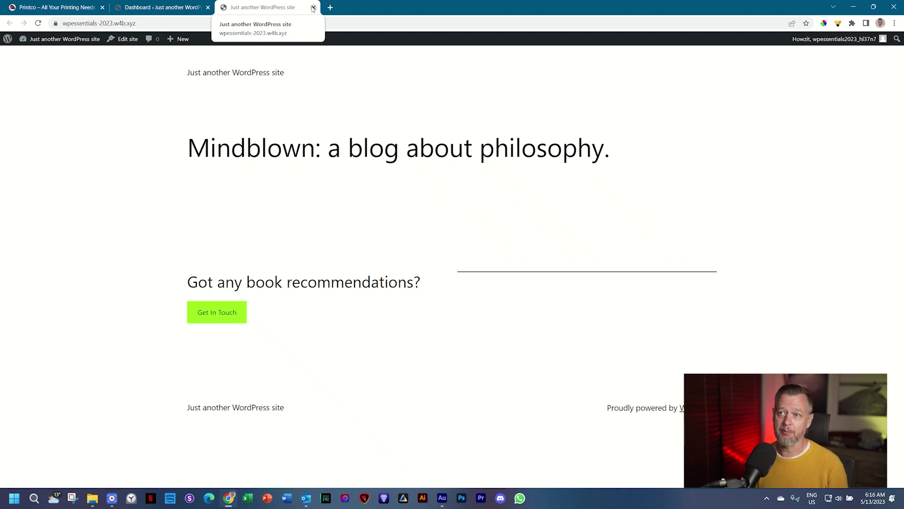
left_click(313, 8)
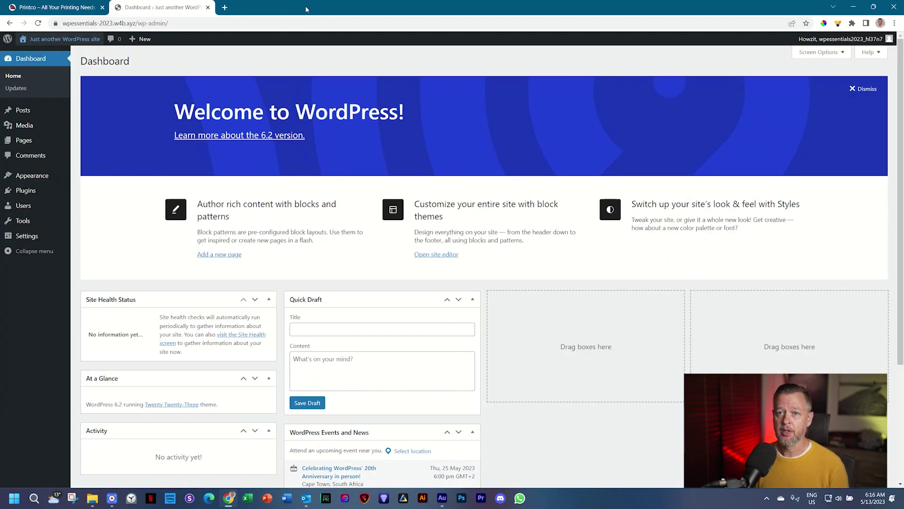
Step: Open the site's front end in a new browser tab, view it, and return to the dashboard tab
mouse_move(59, 45)
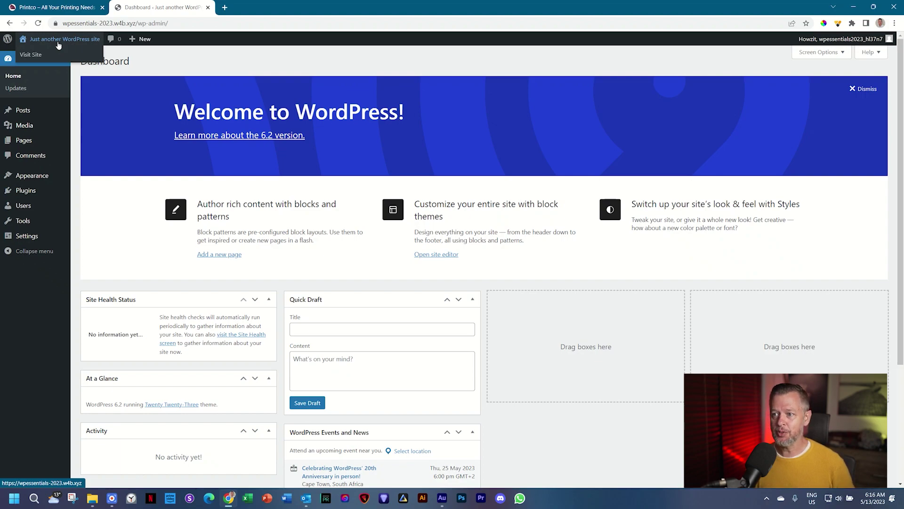
left_click(59, 45, "ctrl")
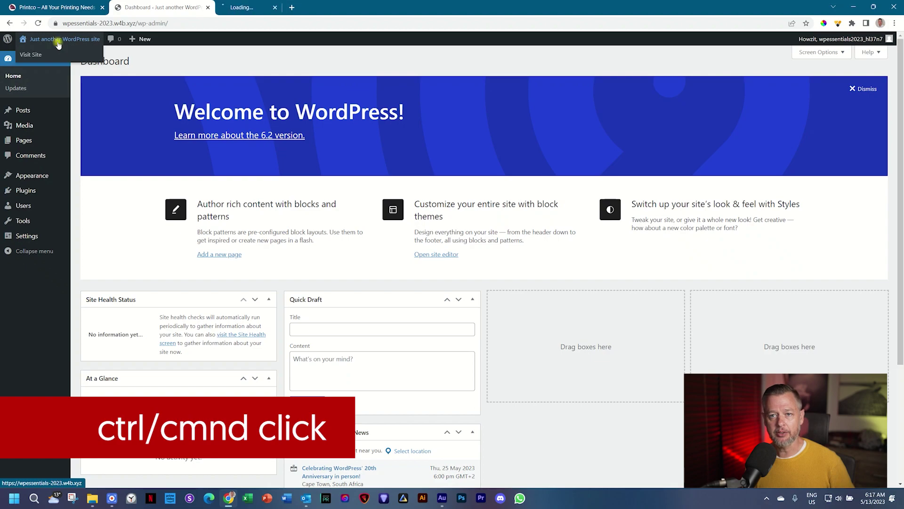
left_click(266, 8)
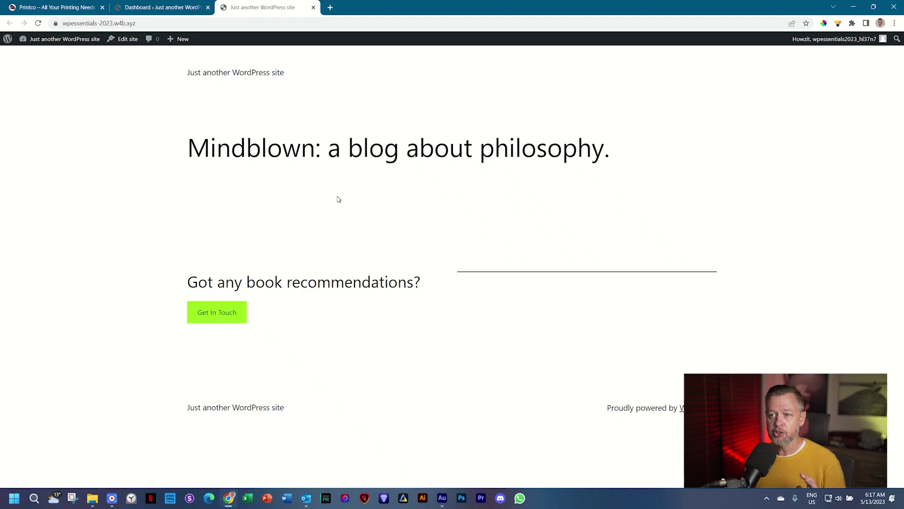
left_click(173, 8)
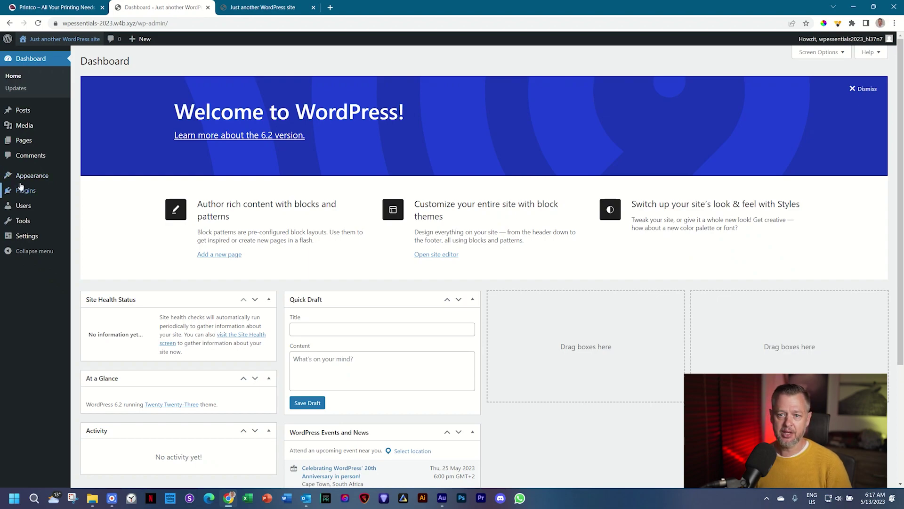
left_click(271, 7)
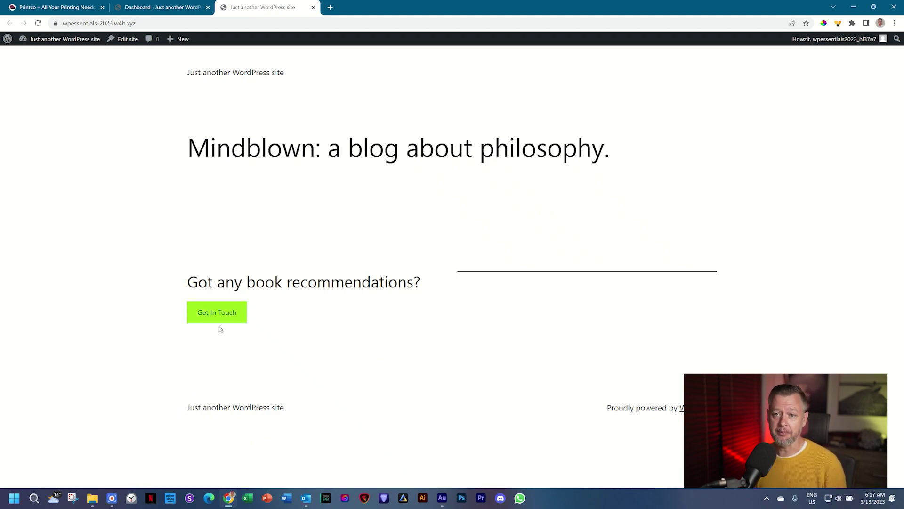
left_click(164, 6)
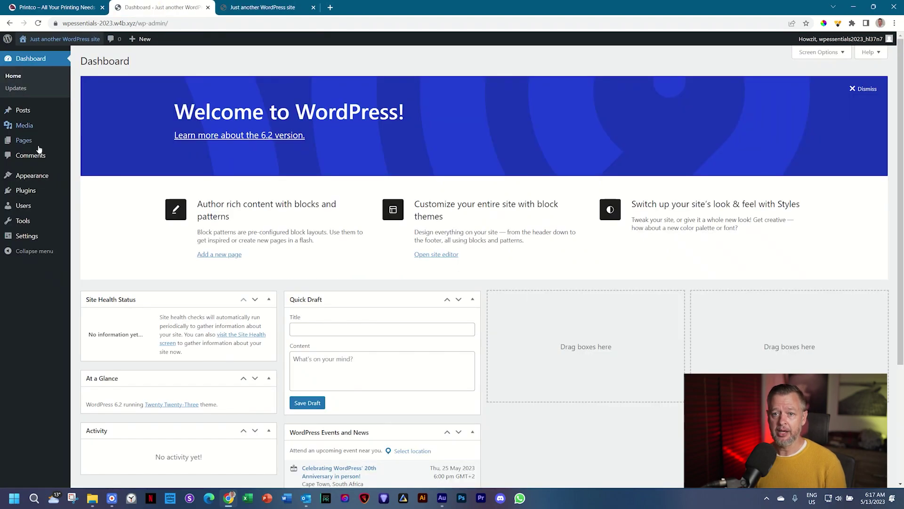
Step: Review the installed themes and open the Add Themes page
mouse_move(59, 179)
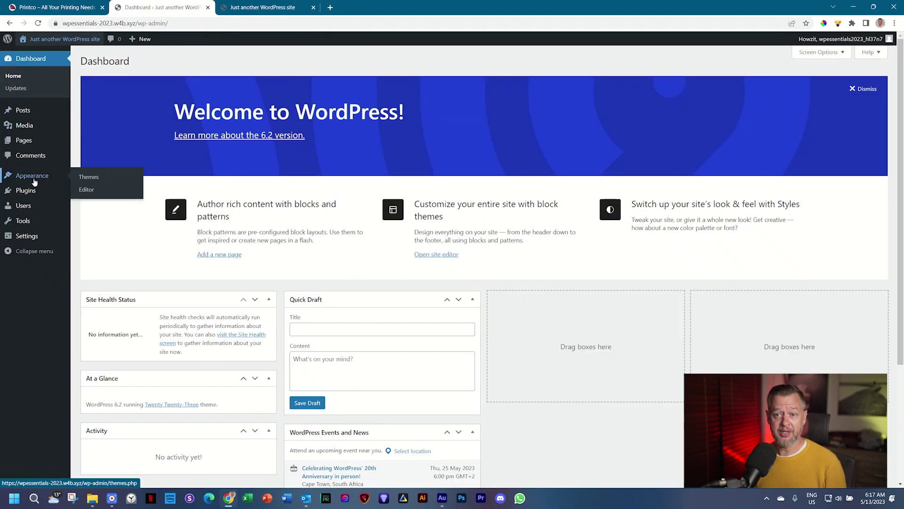
left_click(89, 177)
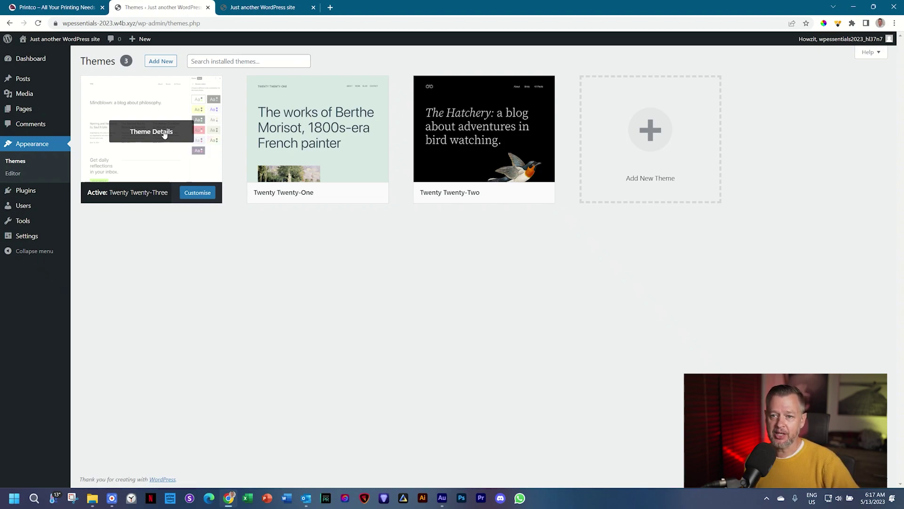
mouse_move(78, 199)
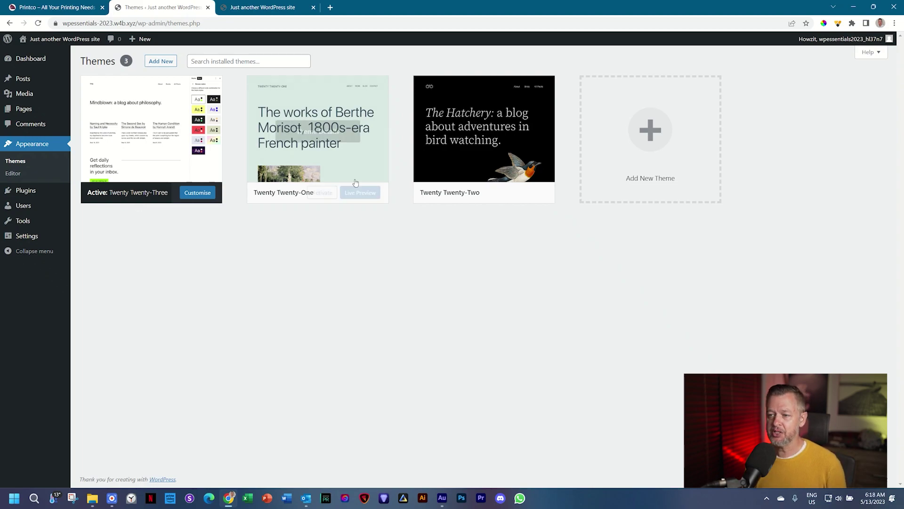
mouse_move(466, 165)
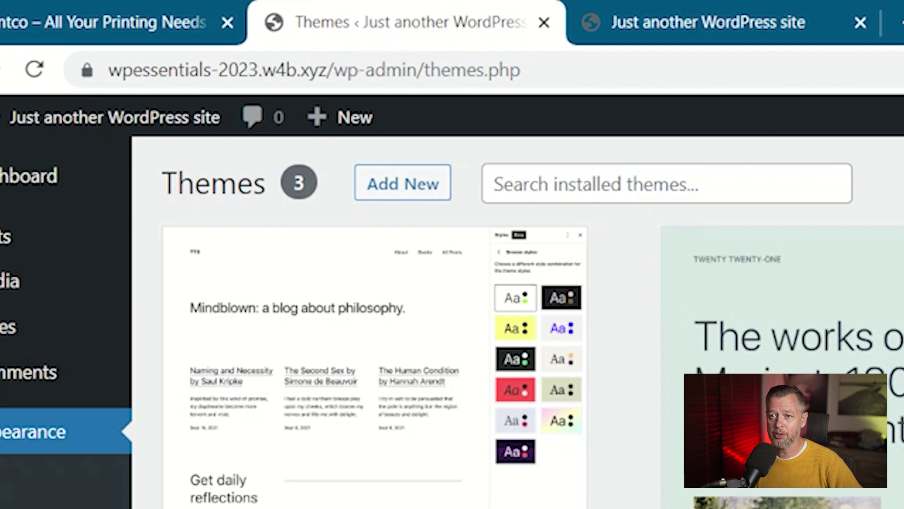
left_click(244, 65)
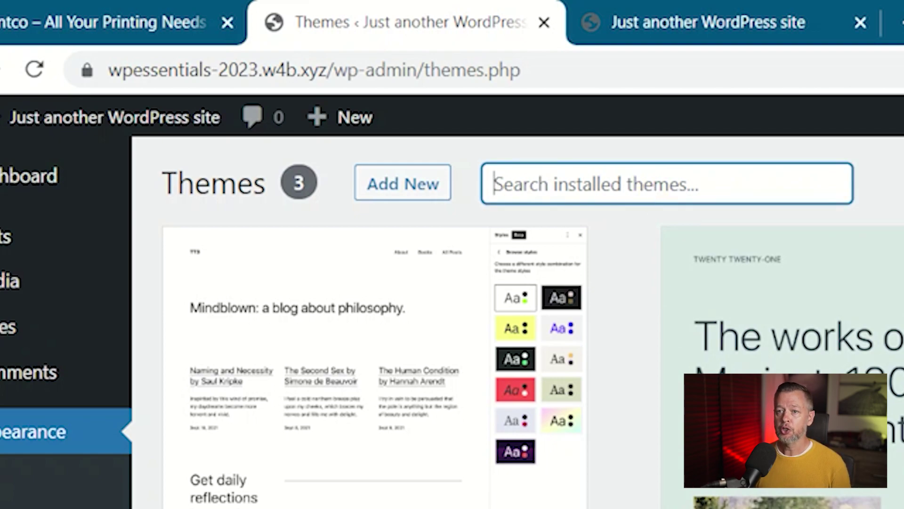
left_click(435, 187)
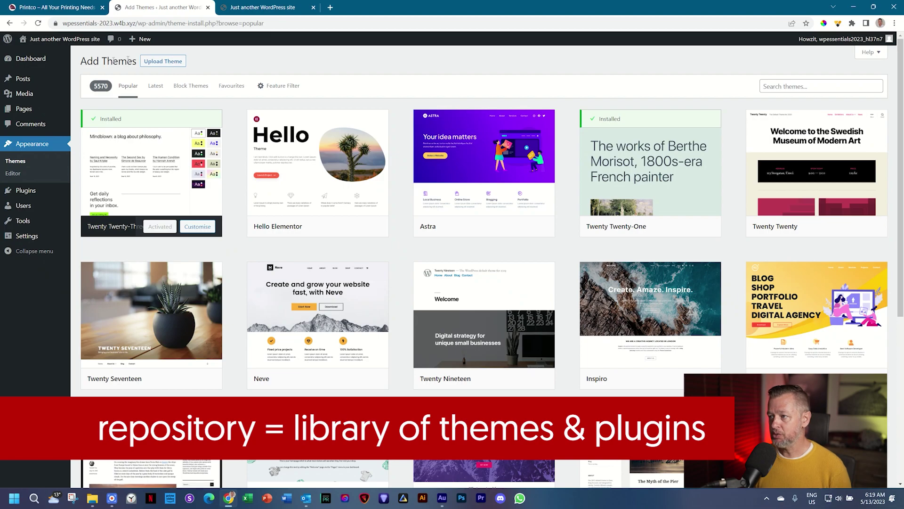
Step: Browse the popular themes, search the theme library for "blocksy", and install the Blocksy theme
left_click_drag(898, 108, 903, 435)
scroll(903, 436, "down", 7)
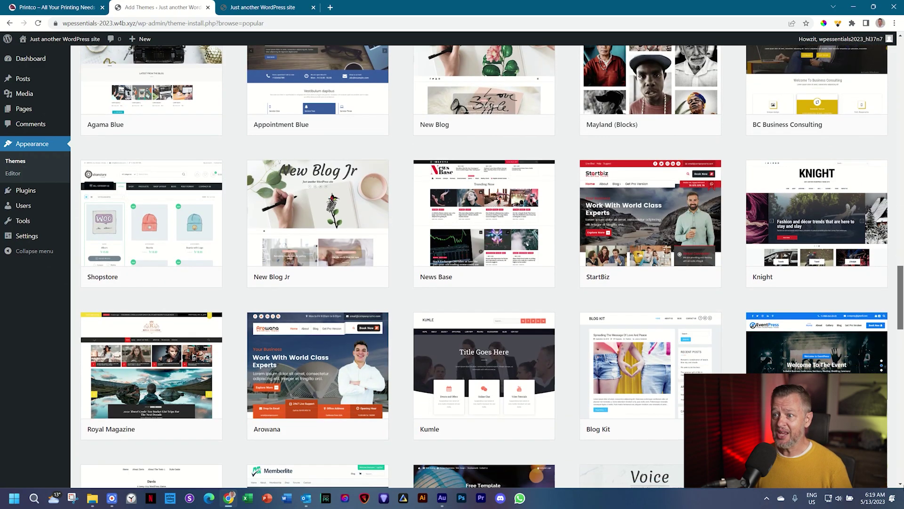
scroll(485, 266, "down", 1)
scroll(903, 251, "up", 20)
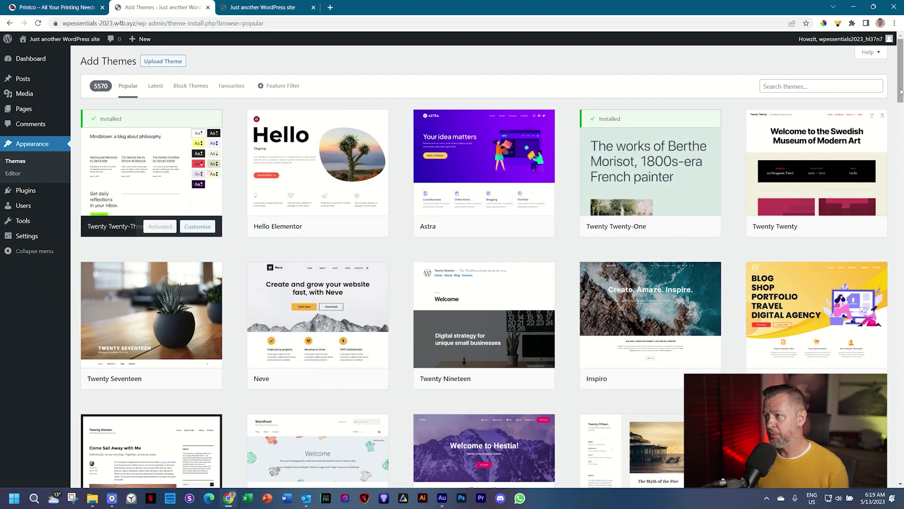
mouse_move(901, 97)
left_mouse_down()
mouse_move(900, 194)
mouse_move(901, 83)
left_mouse_up()
left_click(819, 85)
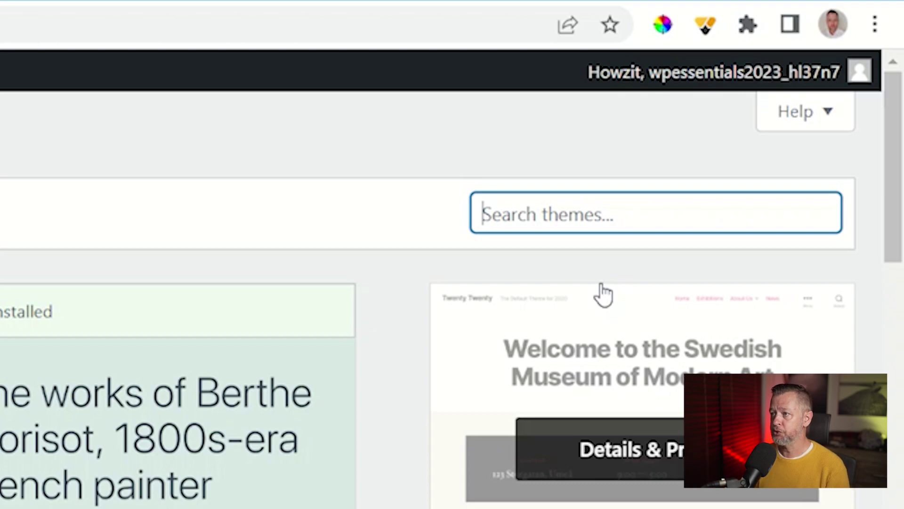
type("blocksy")
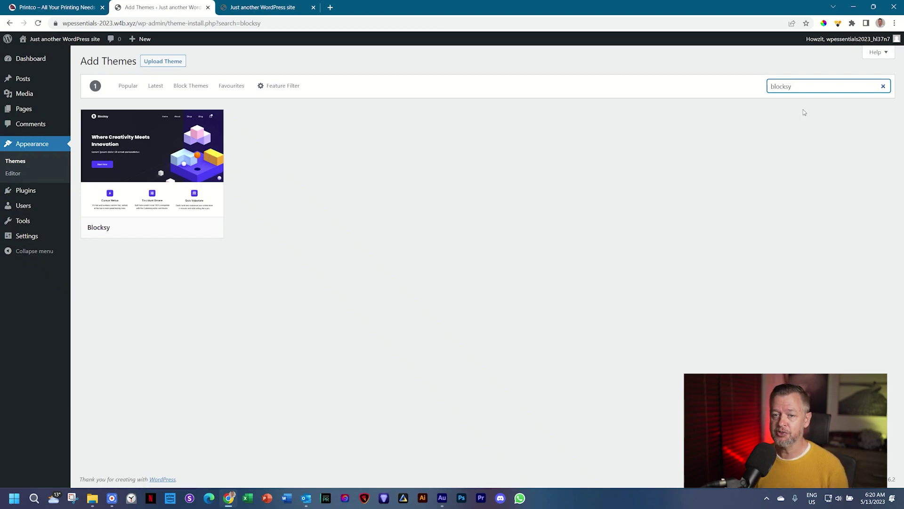
mouse_move(92, 229)
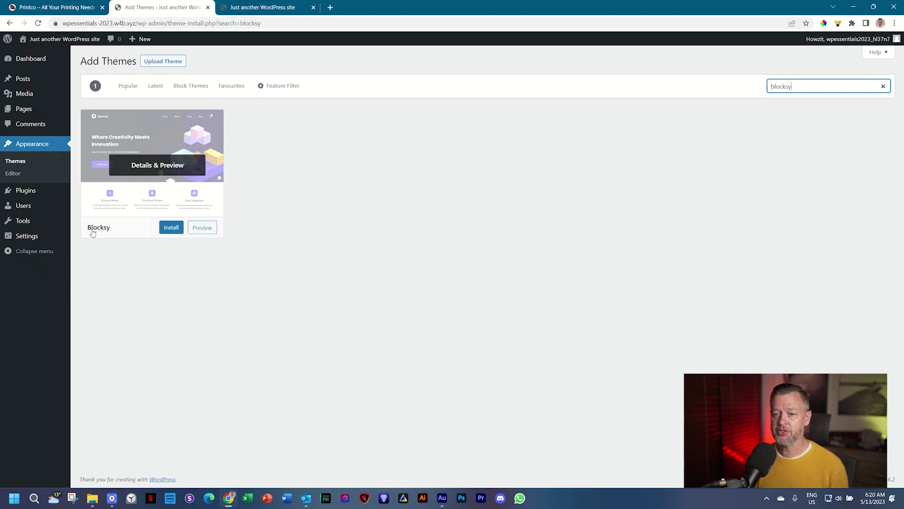
left_click(170, 228)
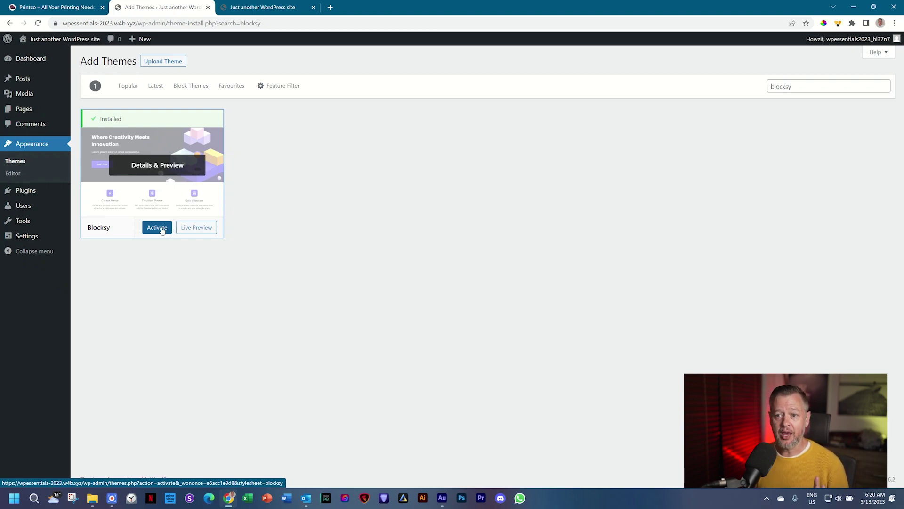
Step: Activate the Blocksy theme from the installed themes and look over its theme home page
left_click(154, 231)
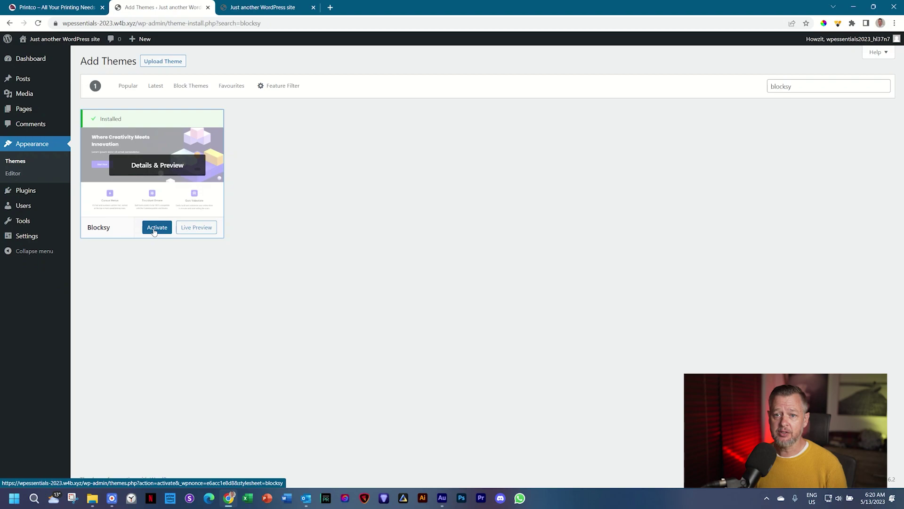
left_click(16, 163)
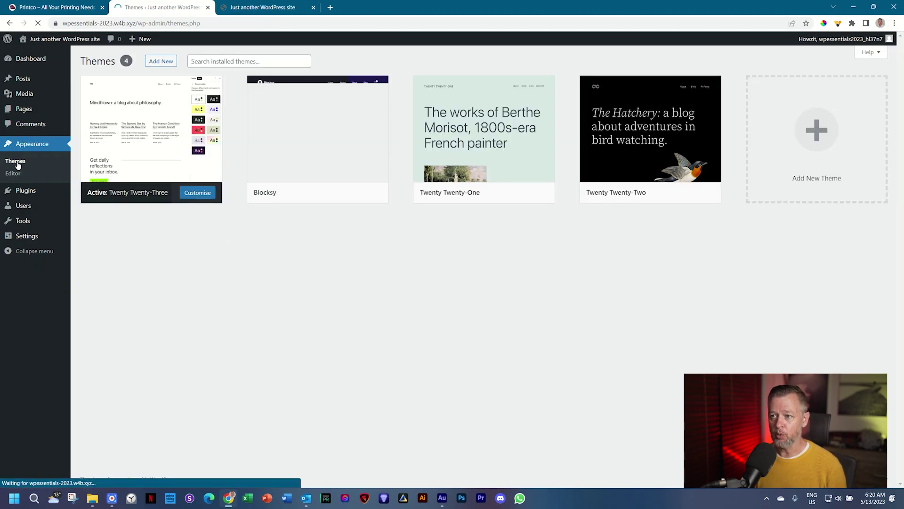
mouse_move(672, 128)
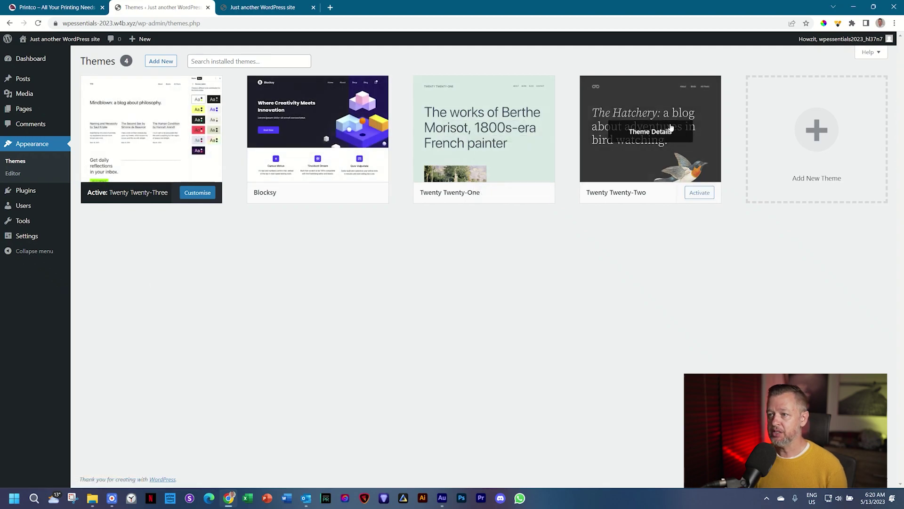
mouse_move(312, 122)
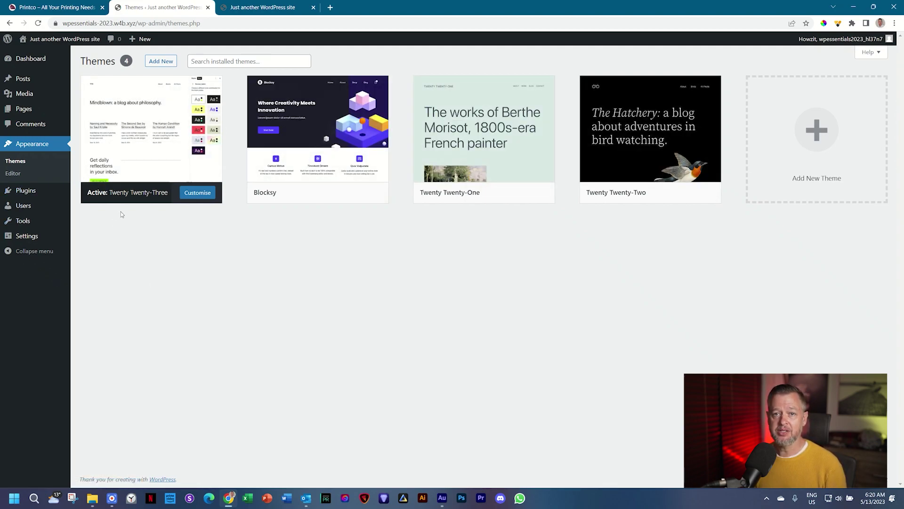
mouse_move(314, 197)
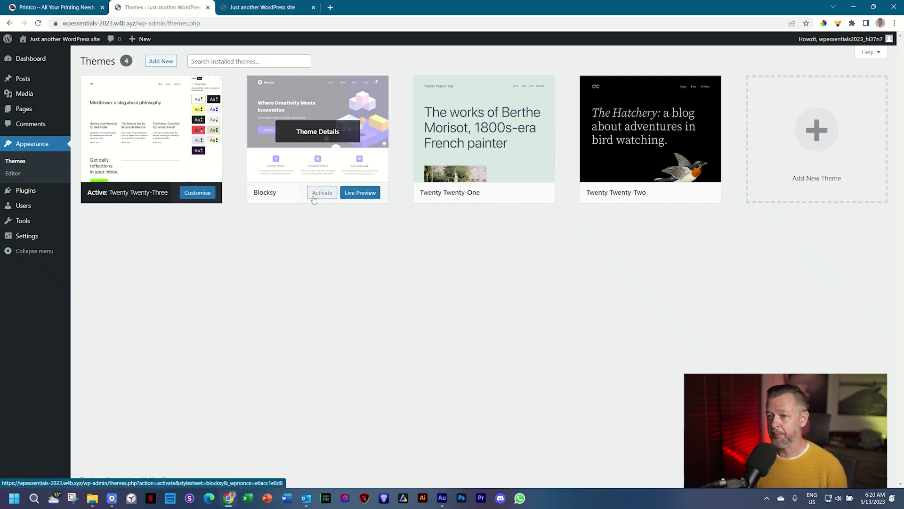
left_click(328, 194)
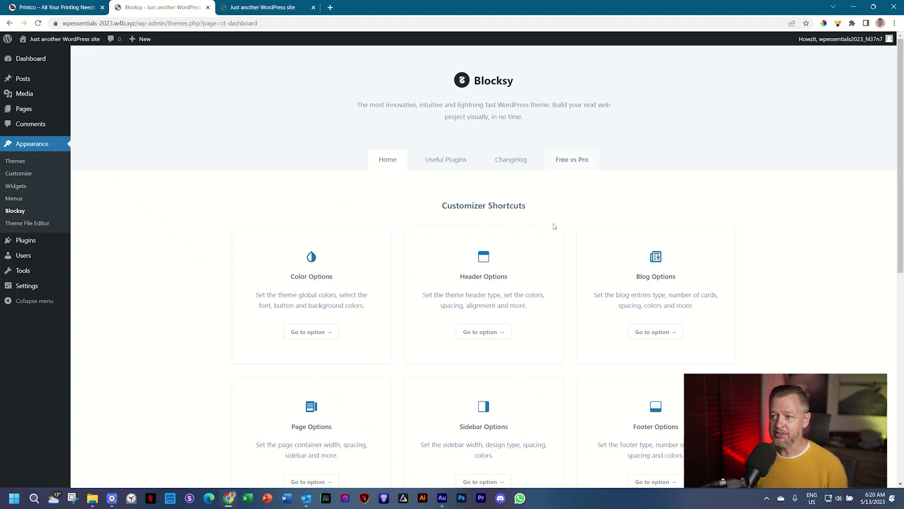
scroll(443, 352, "down", 7)
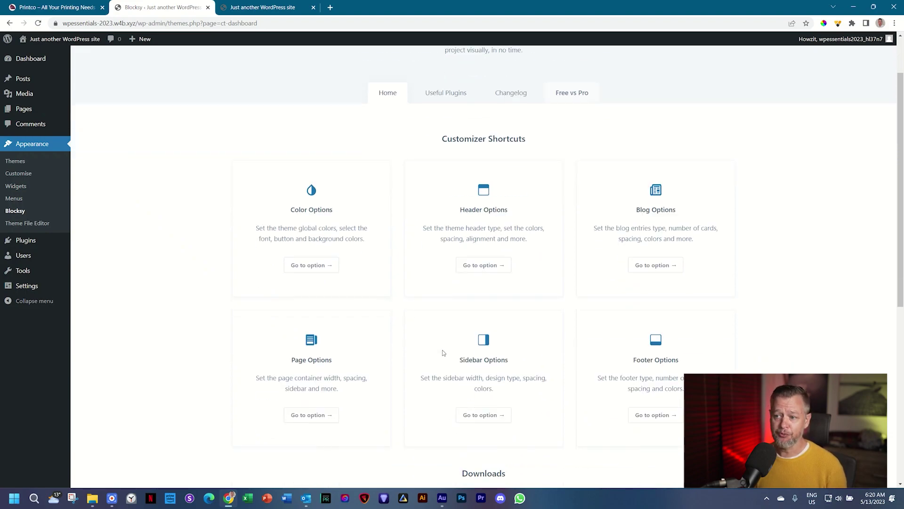
scroll(441, 353, "up", 7)
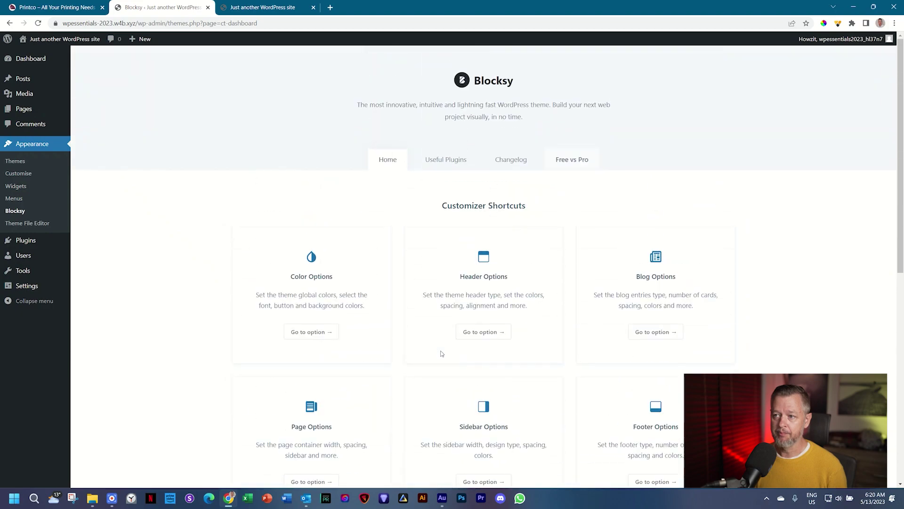
Step: Reload the site's front end to view it with the Blocksy theme, and return to the dashboard
left_click(280, 7)
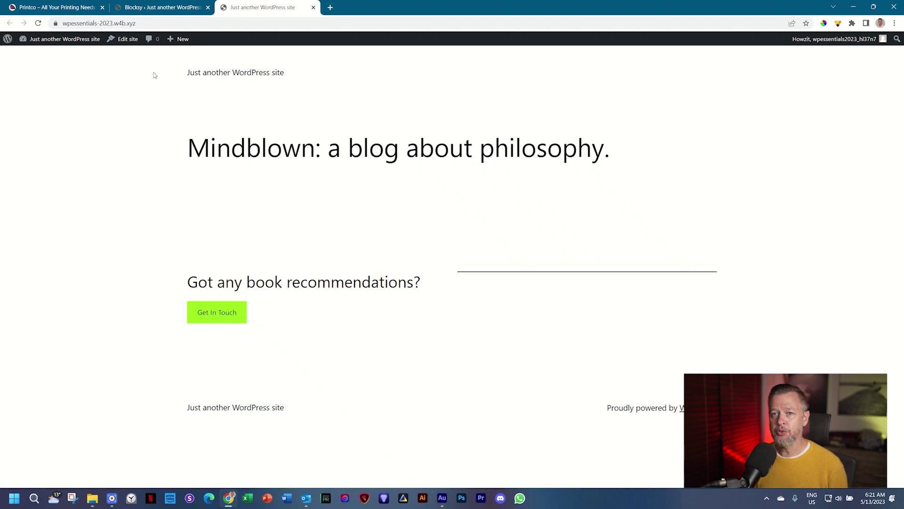
left_click(38, 24)
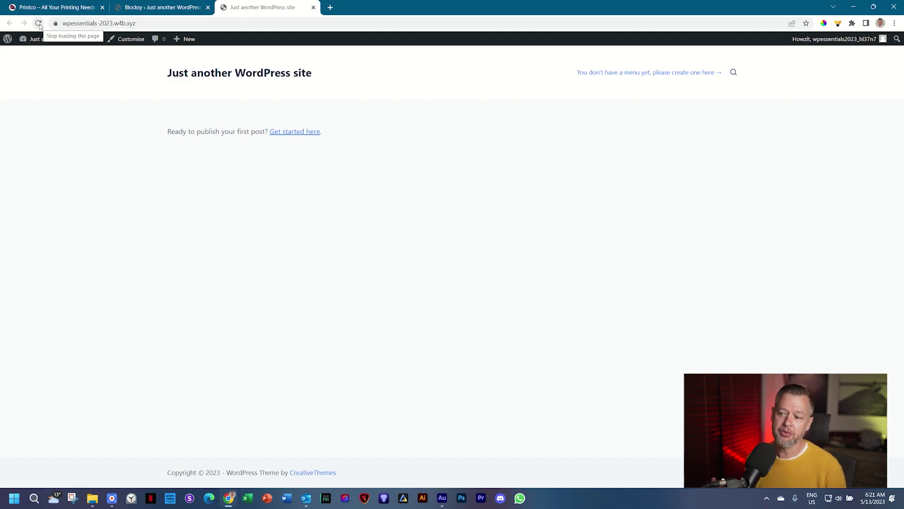
left_click(176, 7)
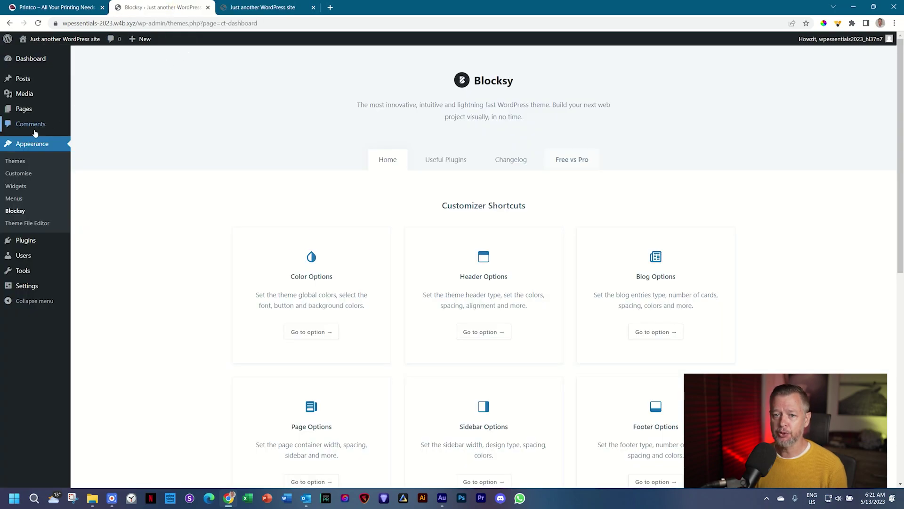
Step: Install the recommended Blocksy Companion plugin from the Themes page and check for it among the installed plugins
left_click(20, 162)
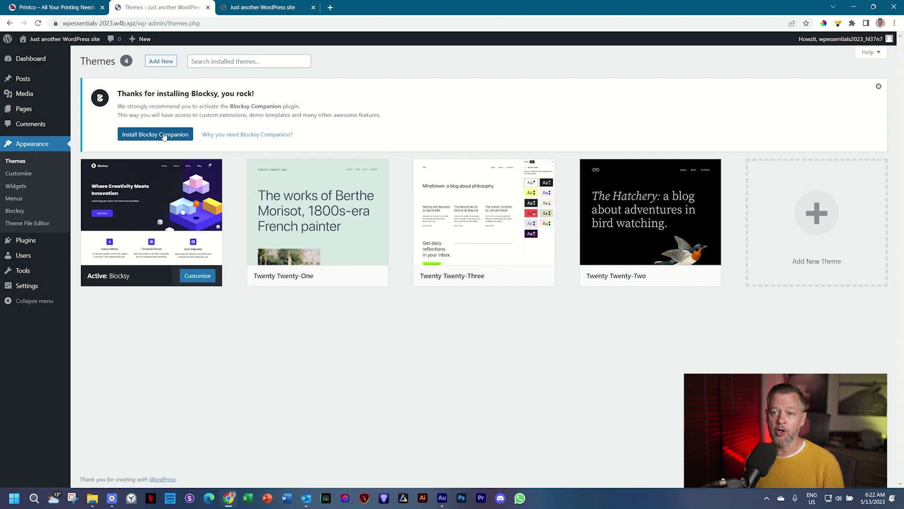
left_click(164, 135)
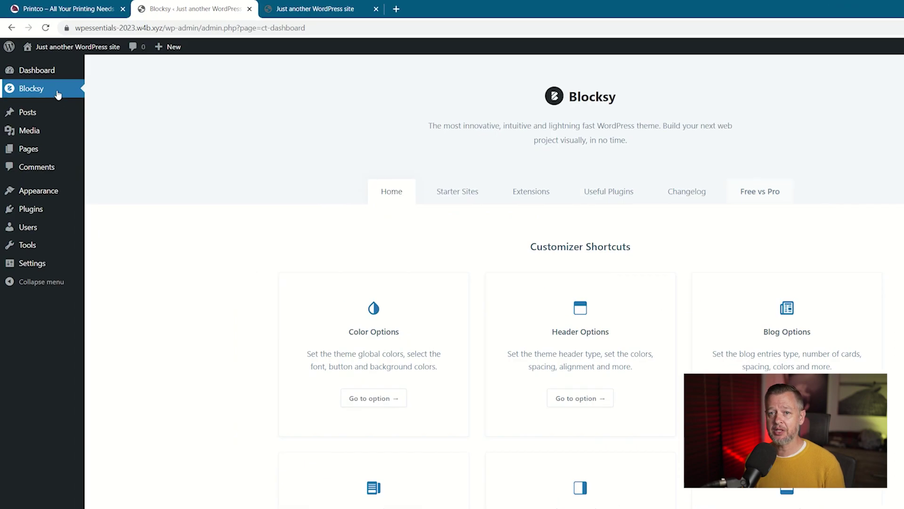
left_click(57, 92)
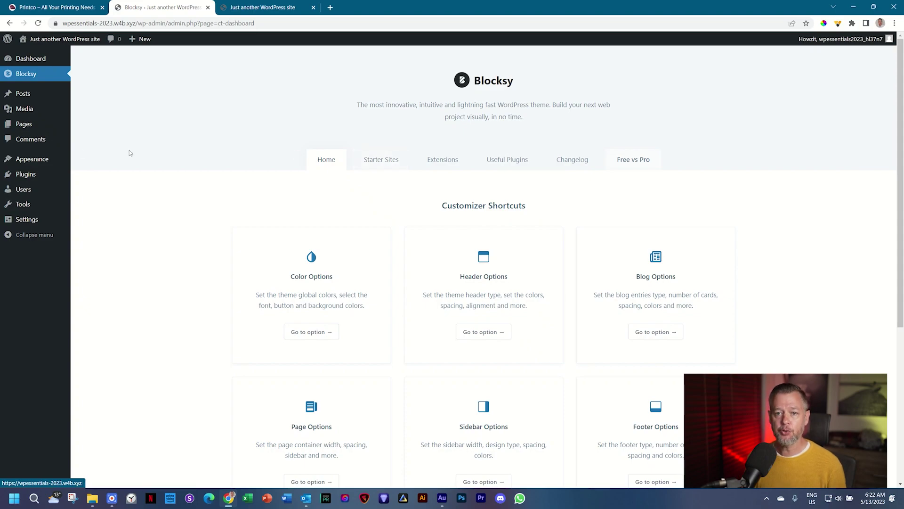
left_click(28, 179)
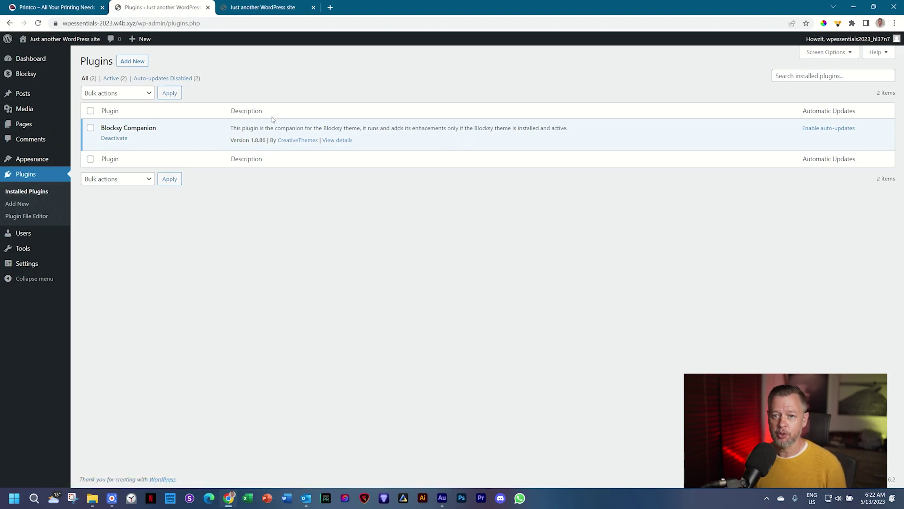
Step: Return to the installed themes and delete the unused Twenty Twenty-One theme
mouse_move(33, 159)
left_click(86, 162)
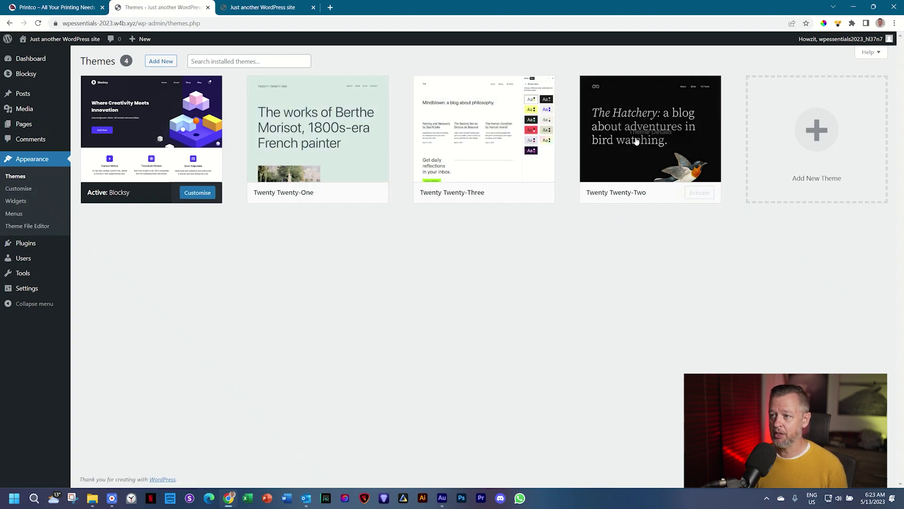
left_click(328, 136)
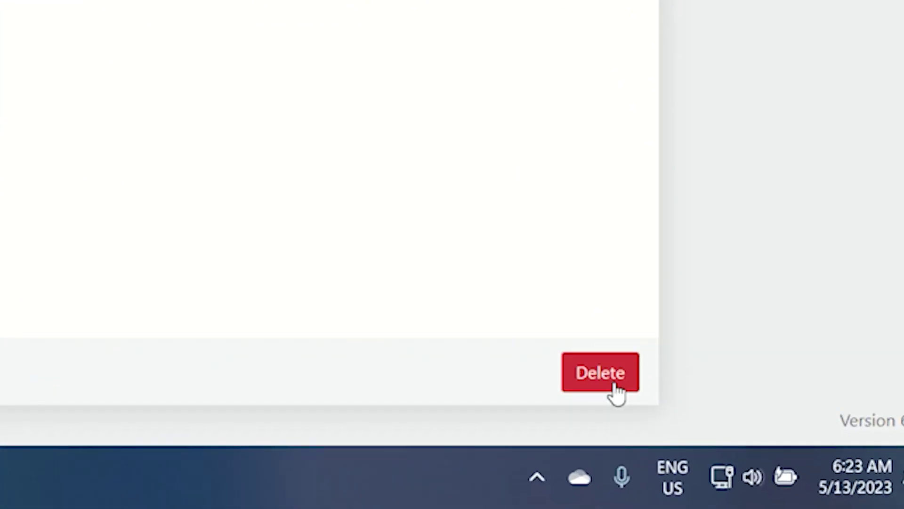
left_click(614, 386)
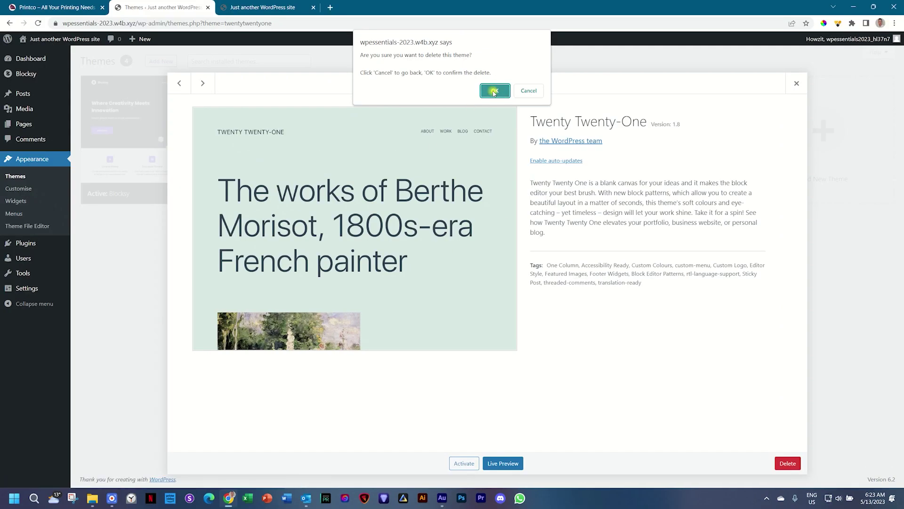
left_click(492, 94)
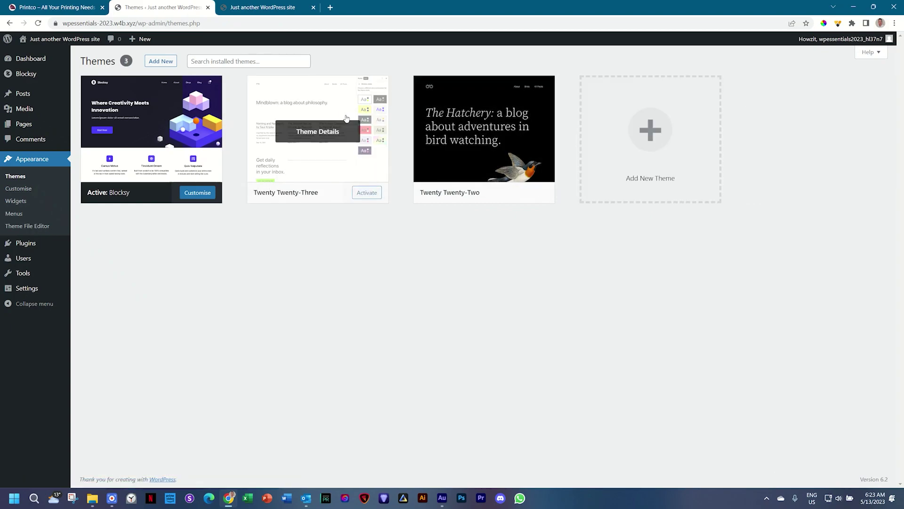
Step: Delete the unused Twenty Twenty-Three and Twenty Twenty-Two themes
left_click(346, 115)
left_click(787, 463)
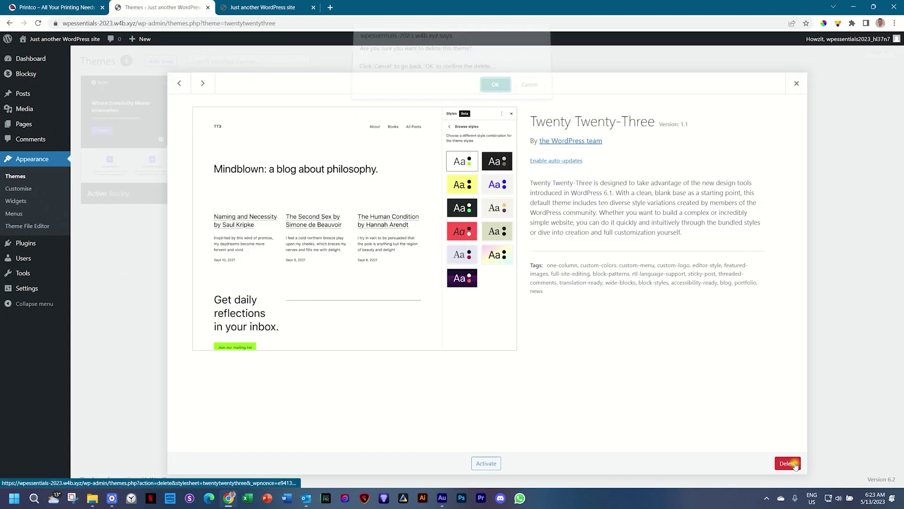
left_click(495, 90)
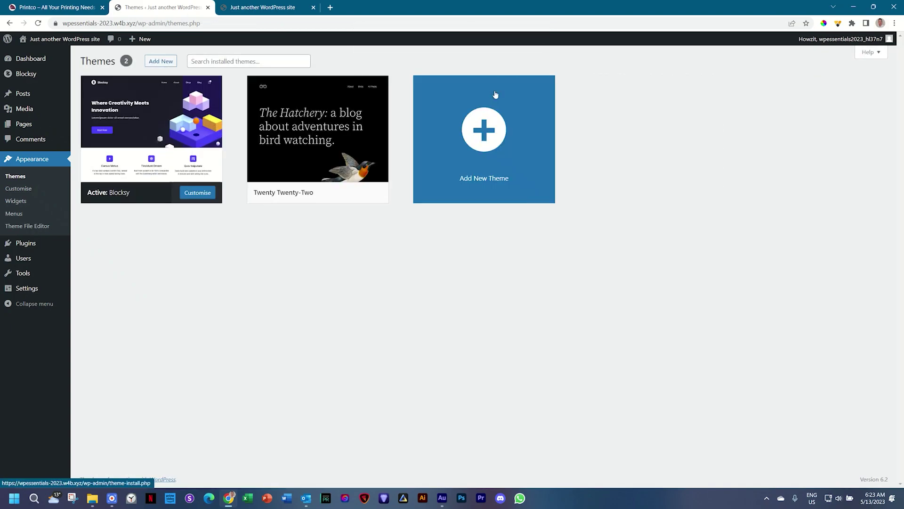
left_click(320, 107)
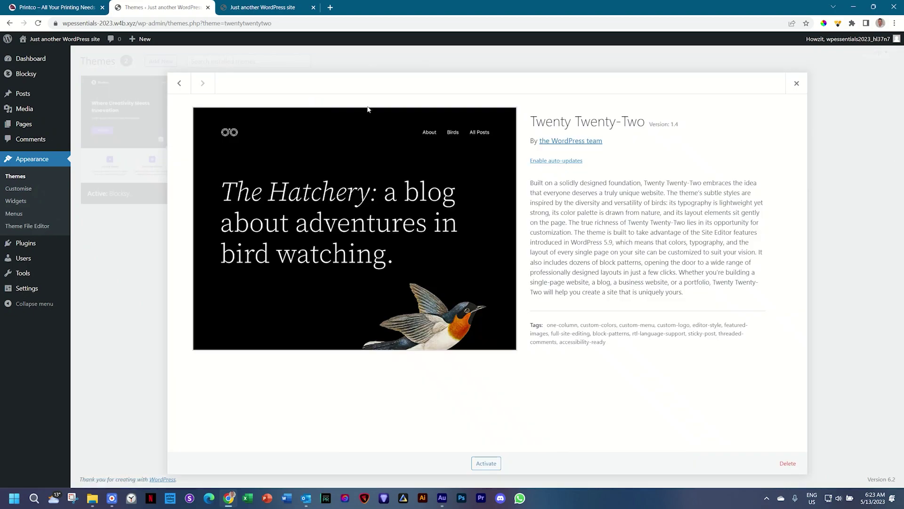
left_click(787, 463)
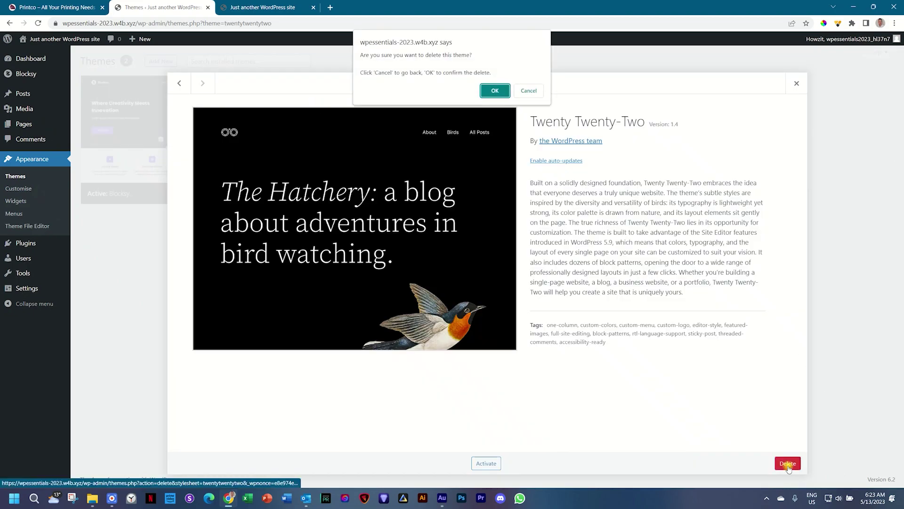
left_click(490, 90)
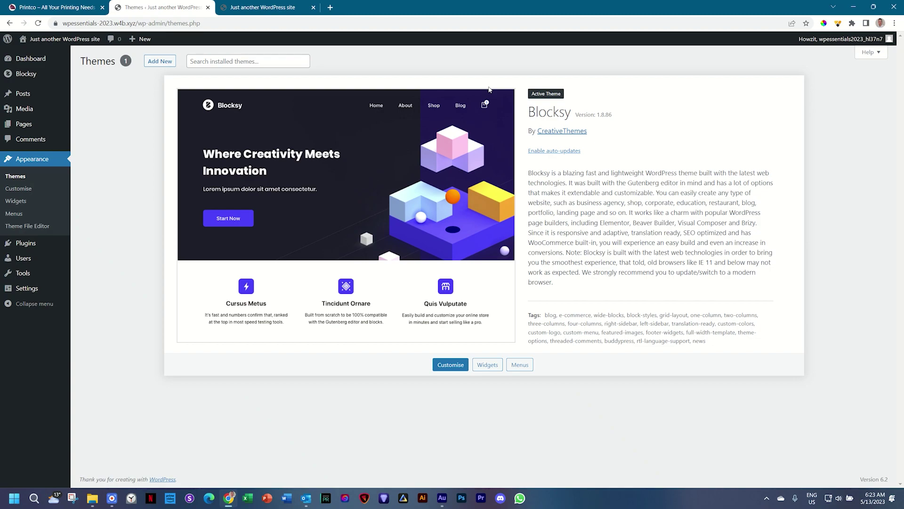